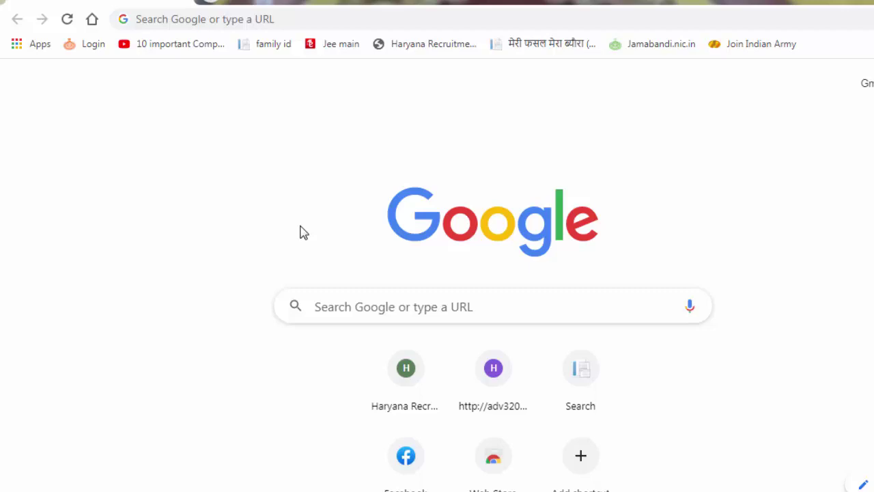
Search Google for 'google sheets' and scroll down to the official Google Sheets result.
{"action": "left_click", "coordinate": [377, 295]}
{"action": "type", "text": "goog"}
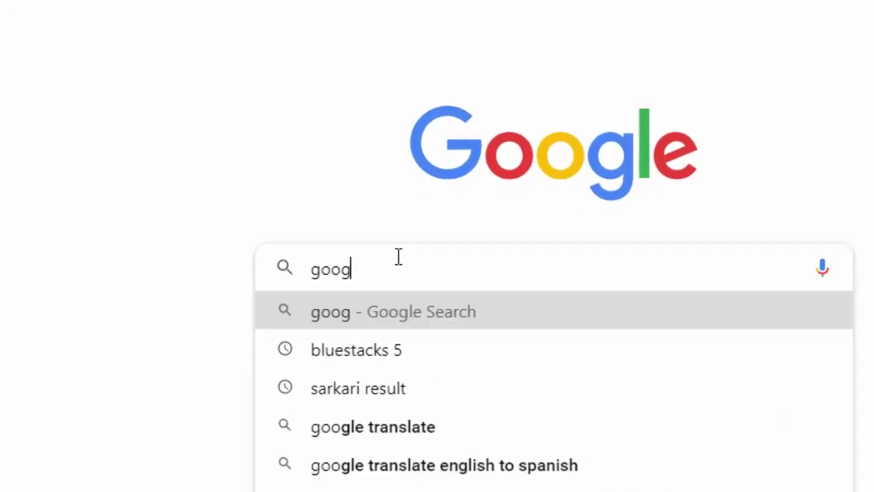
{"action": "type", "text": "e"}
{"action": "key", "text": "BackSpace"}
{"action": "type", "text": "l"}
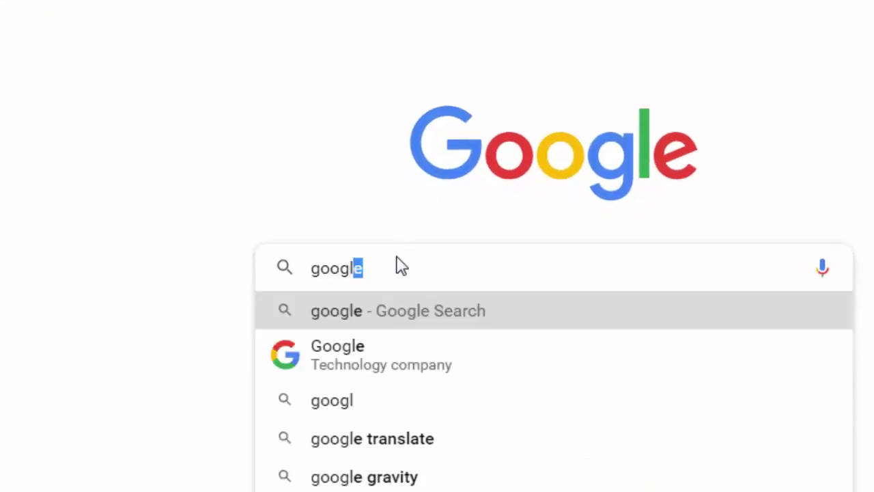
{"action": "type", "text": "e "}
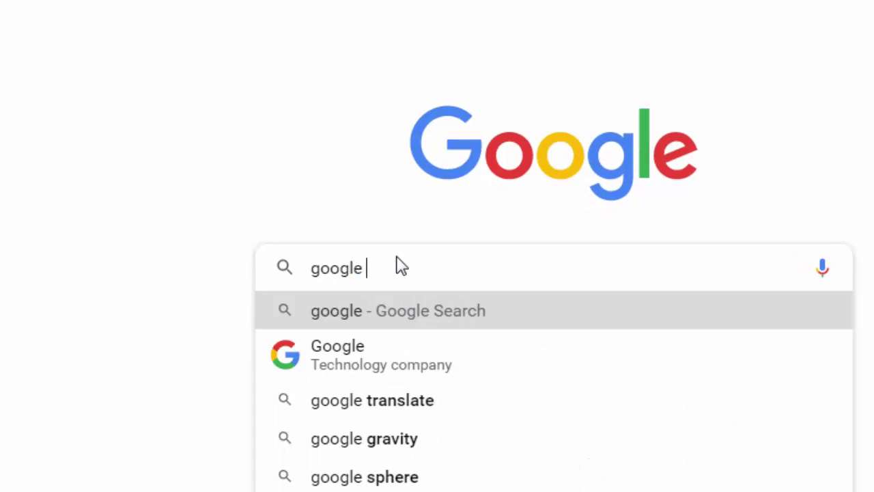
{"action": "type", "text": "sheets"}
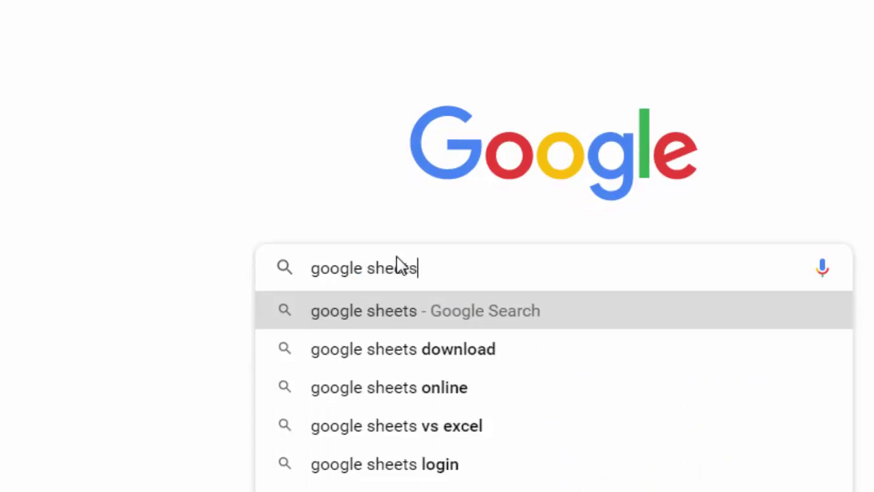
{"action": "key", "text": "Return"}
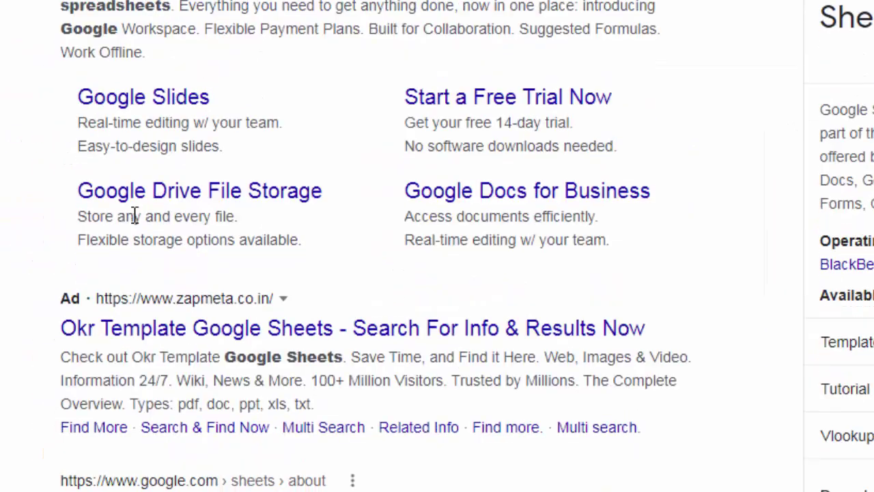
{"action": "scroll", "coordinate": [134, 215], "scroll_direction": "down", "scroll_amount": 2}
{"action": "scroll", "coordinate": [134, 215], "scroll_direction": "down", "scroll_amount": 2}
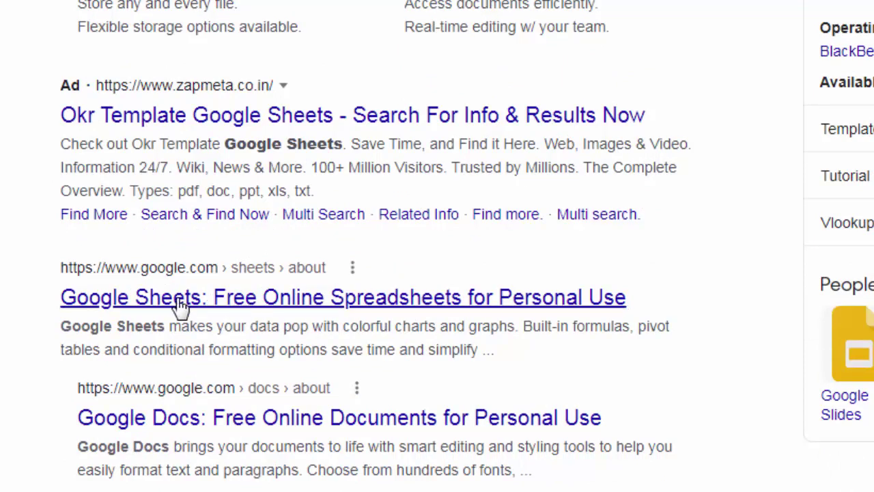
Open the Google Sheets result, sign in with the first listed account, and scroll the recent spreadsheets.
{"action": "left_click", "coordinate": [256, 310]}
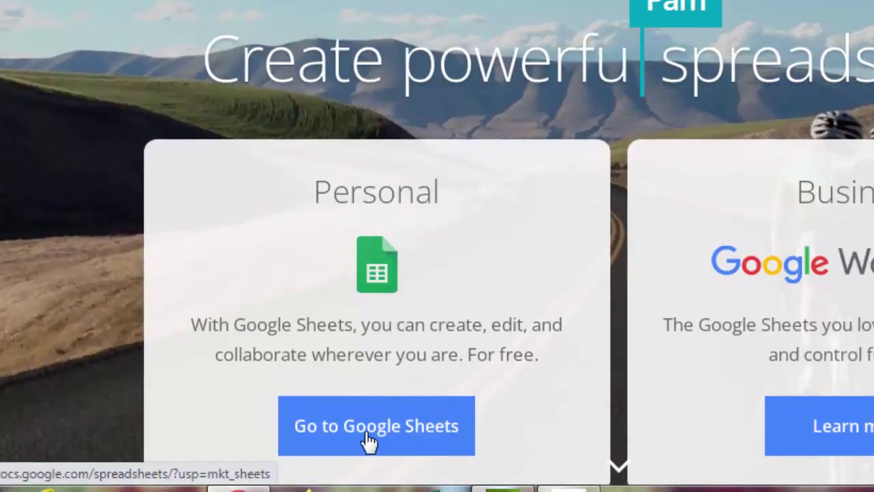
{"action": "left_click", "coordinate": [386, 441]}
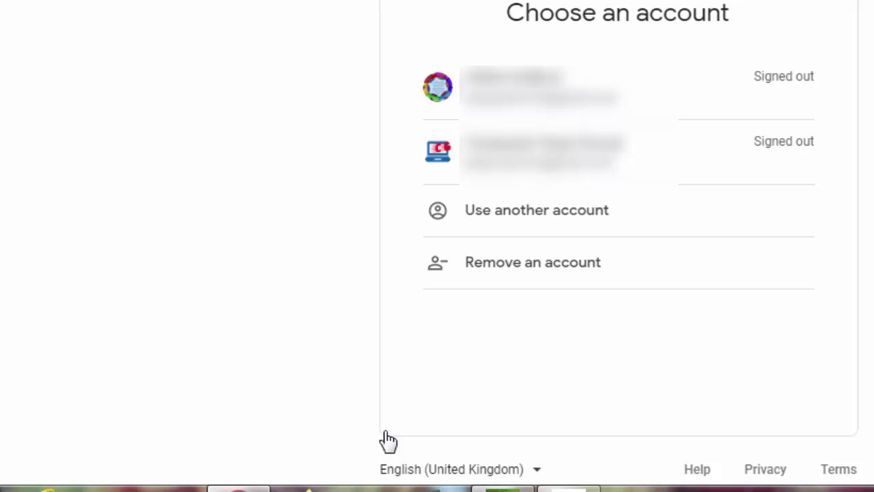
{"action": "left_click", "coordinate": [499, 93]}
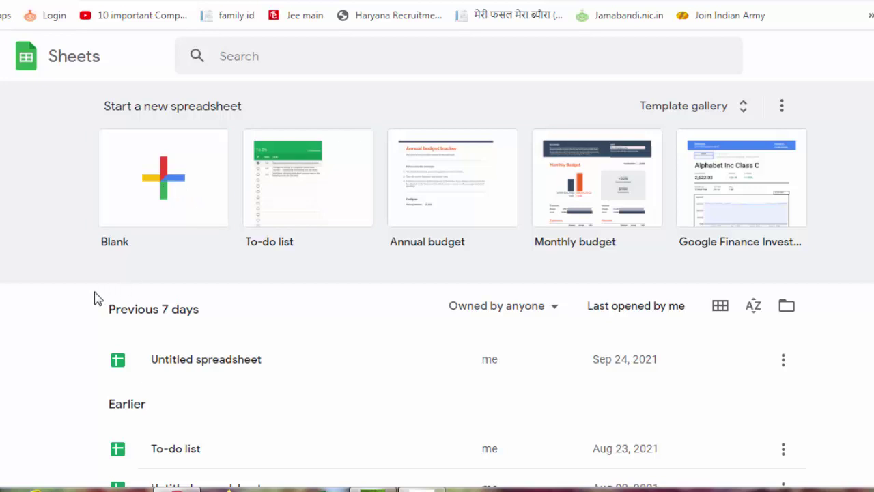
{"action": "scroll", "coordinate": [82, 305], "scroll_direction": "down", "scroll_amount": 1}
{"action": "scroll", "coordinate": [82, 304], "scroll_direction": "down", "scroll_amount": 1}
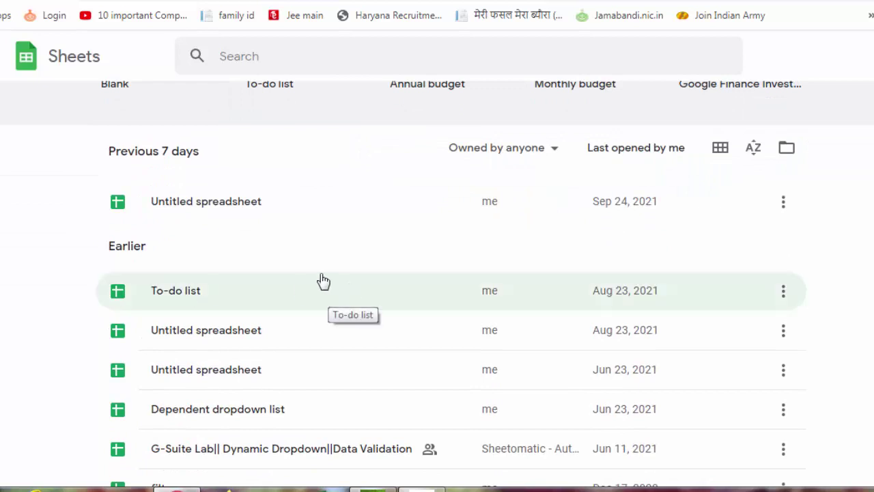
Open the Sep 24 Untitled spreadsheet with the sales table and select empty cells beside it.
{"action": "left_click", "coordinate": [204, 211]}
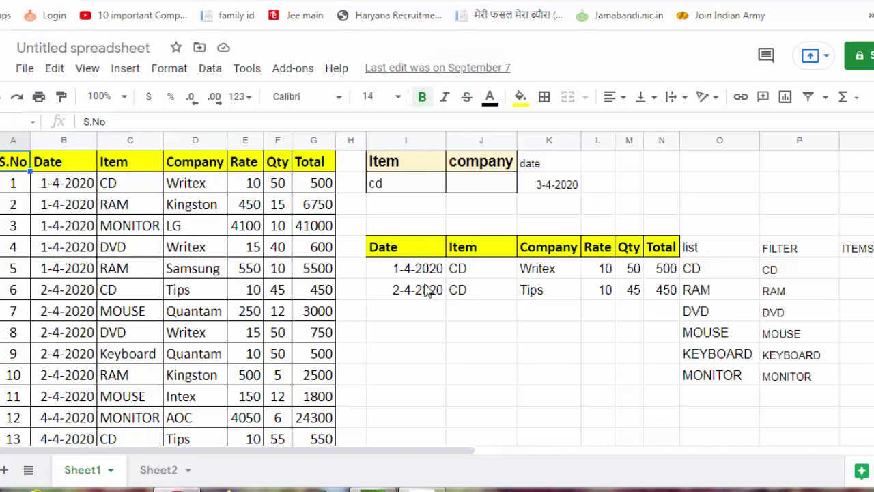
{"action": "left_click", "coordinate": [387, 316]}
{"action": "left_click", "coordinate": [465, 335]}
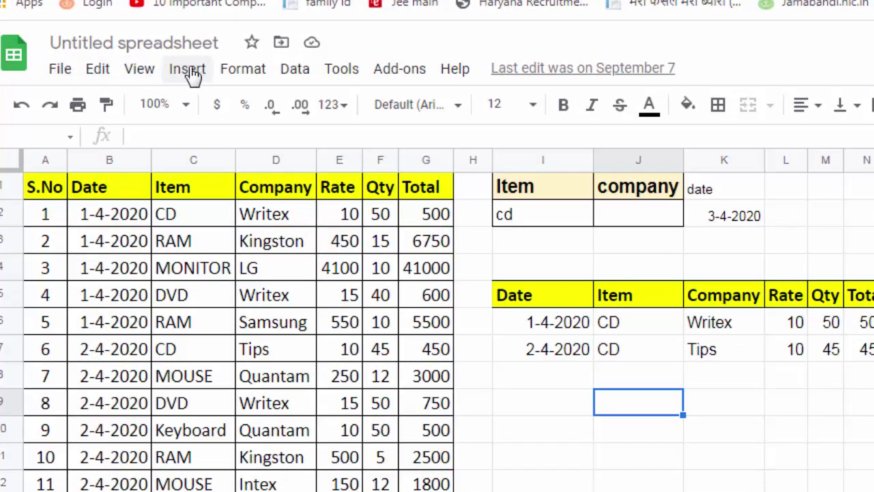
Make the spreadsheet available offline, turn on offline for all files, and reload the page.
{"action": "left_click", "coordinate": [57, 75]}
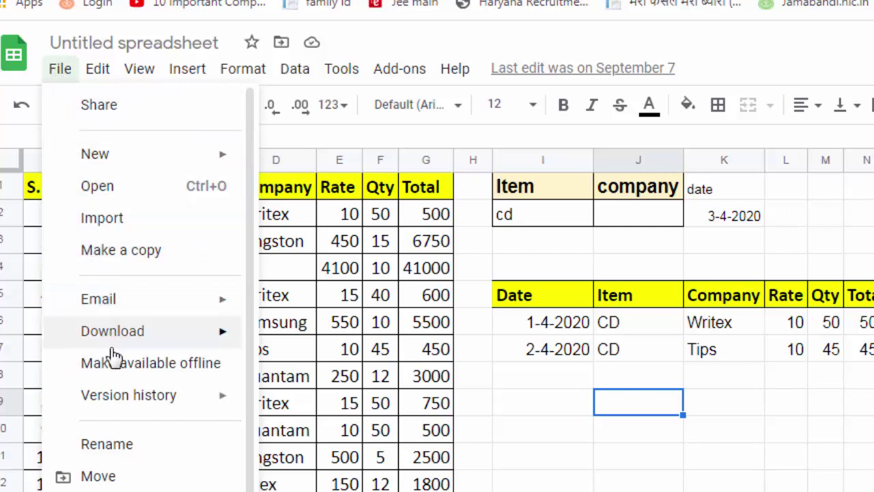
{"action": "left_click", "coordinate": [138, 375]}
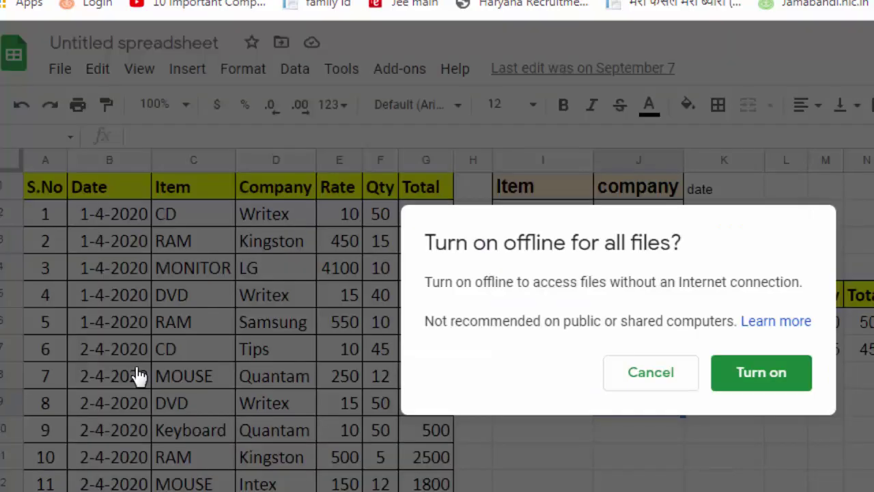
{"action": "left_click", "coordinate": [760, 378]}
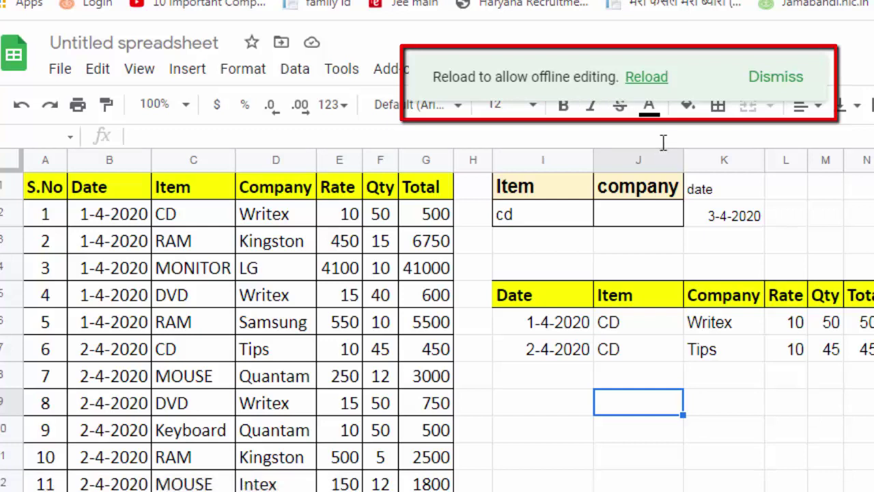
{"action": "left_click", "coordinate": [667, 232]}
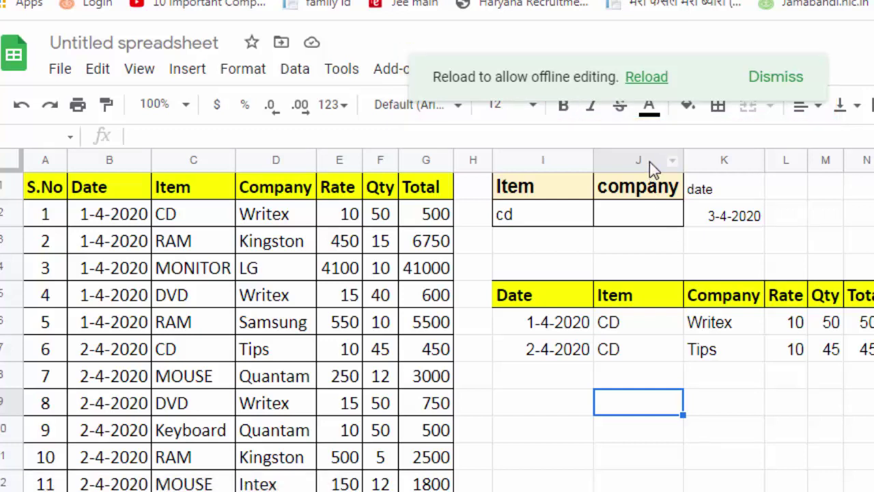
{"action": "left_click", "coordinate": [644, 81]}
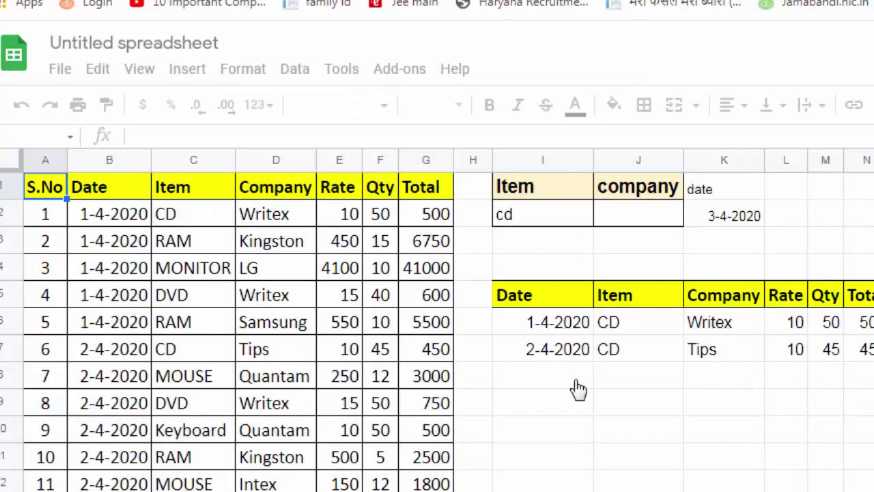
Select an empty cell below the CD results, then go back to the Sheets home page.
{"action": "left_click", "coordinate": [636, 384]}
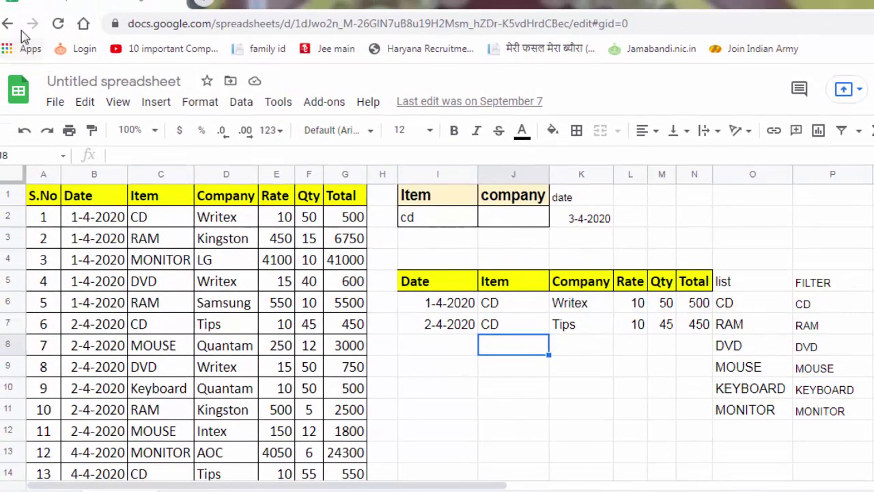
{"action": "left_click", "coordinate": [7, 23]}
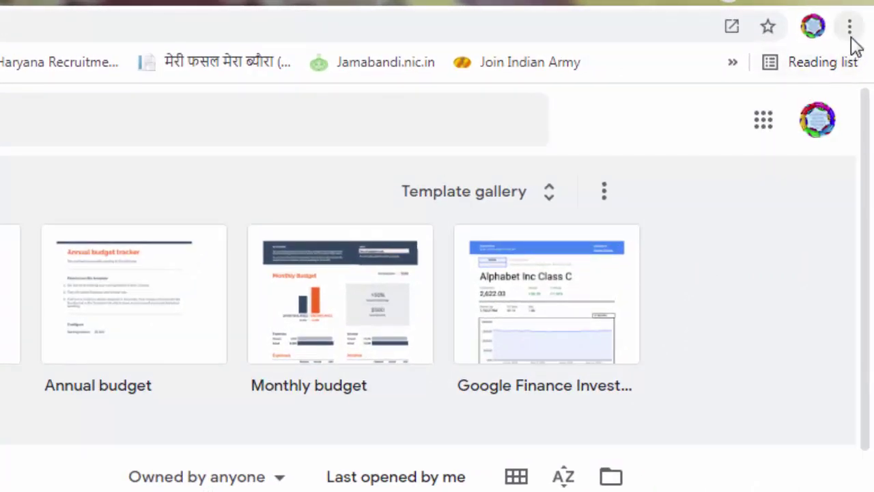
Create a Chrome shortcut named 'Google sheets' set to open as its own window.
{"action": "left_click", "coordinate": [849, 27]}
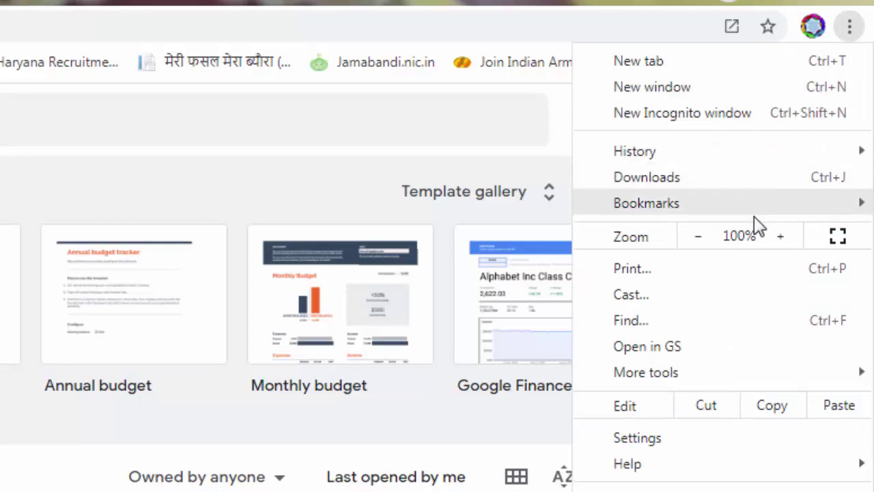
{"action": "mouse_move", "coordinate": [646, 372]}
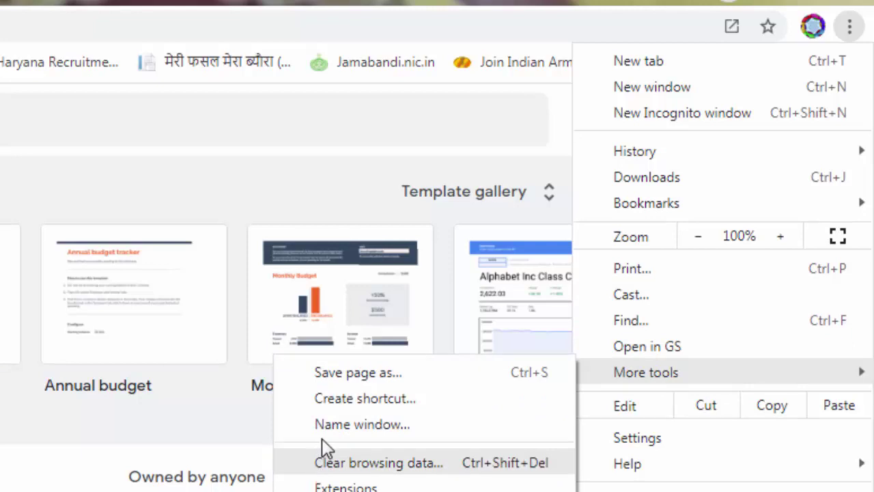
{"action": "left_click", "coordinate": [392, 398]}
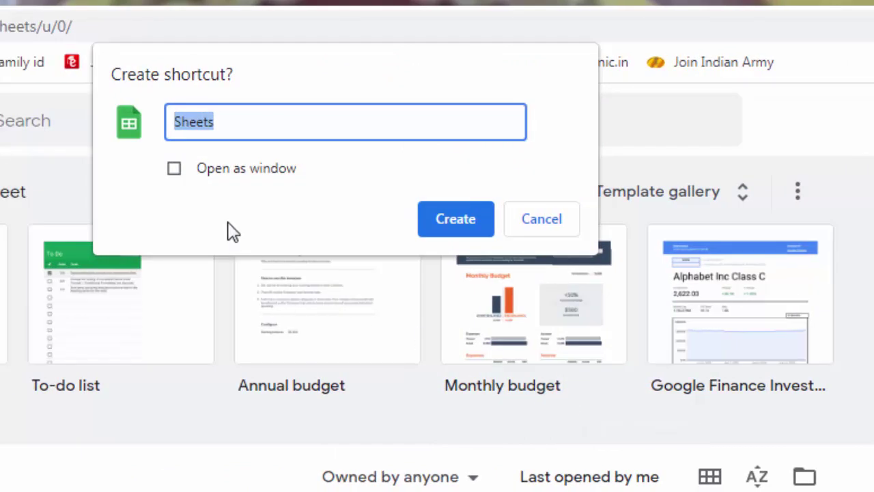
{"action": "type", "text": "Google sheets"}
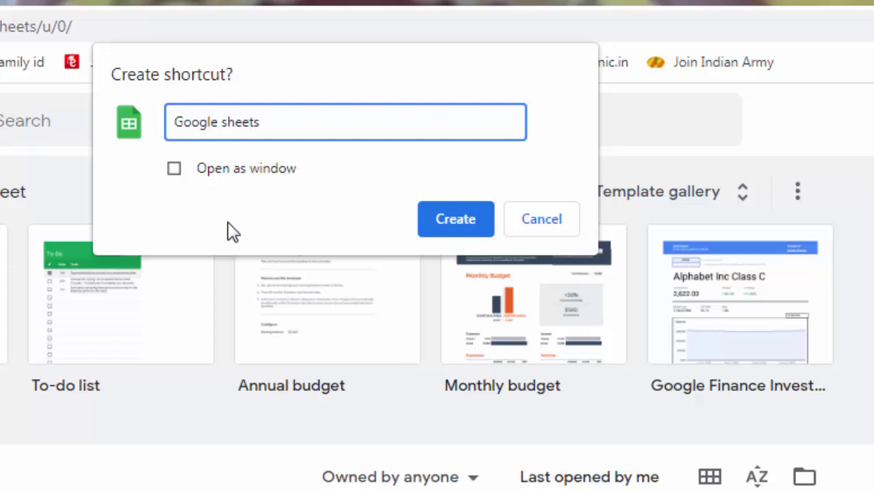
{"action": "left_click", "coordinate": [174, 171]}
{"action": "left_click", "coordinate": [478, 217]}
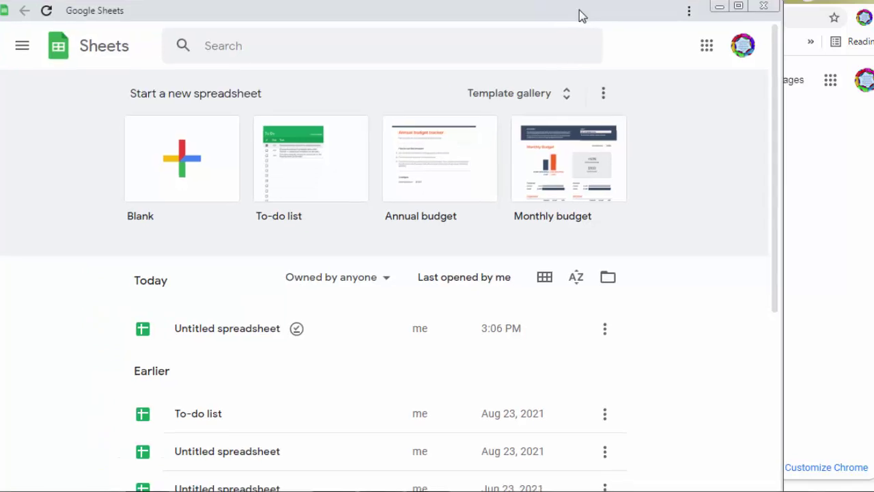
Shift the Google Sheets app window down and right, then close it.
{"action": "mouse_move", "coordinate": [579, 15]}
{"action": "left_mouse_down"}
{"action": "mouse_move", "coordinate": [654, 333]}
{"action": "mouse_move", "coordinate": [566, 49]}
{"action": "mouse_move", "coordinate": [594, 14]}
{"action": "mouse_move", "coordinate": [600, 20]}
{"action": "left_mouse_up"}
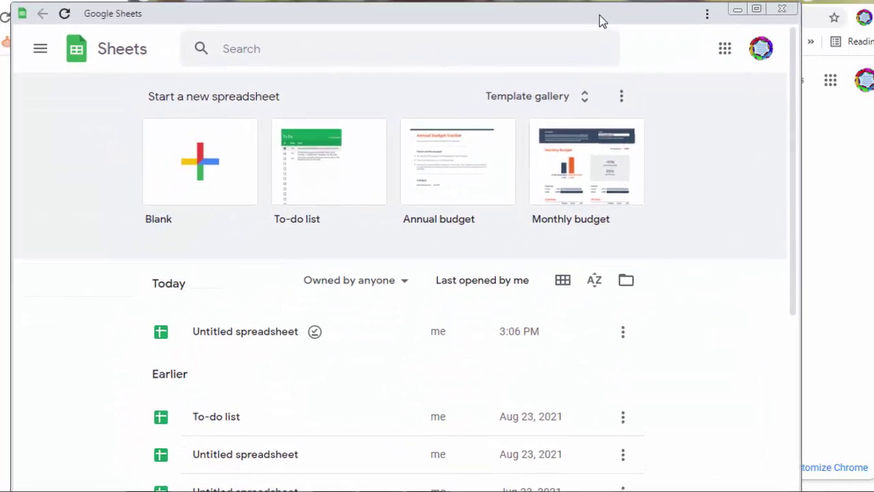
{"action": "left_click", "coordinate": [783, 12]}
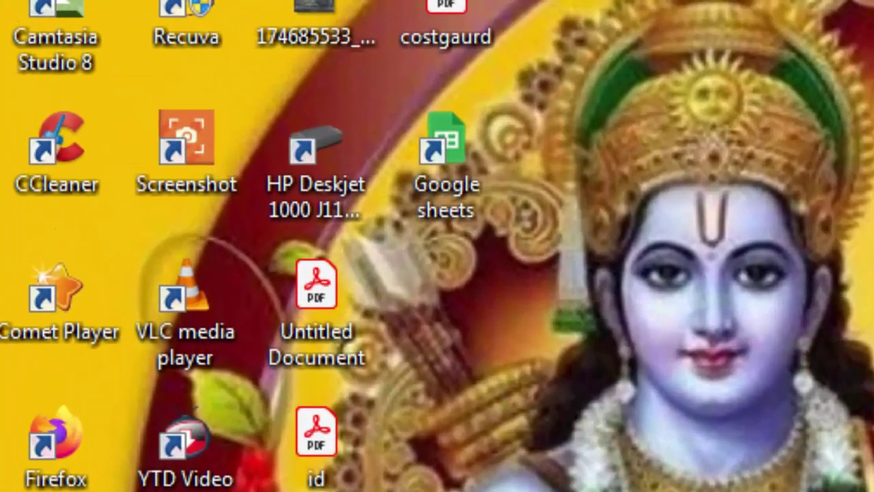
Launch the Google sheets desktop shortcut and maximize its window to view the file list.
{"action": "left_click", "coordinate": [445, 141]}
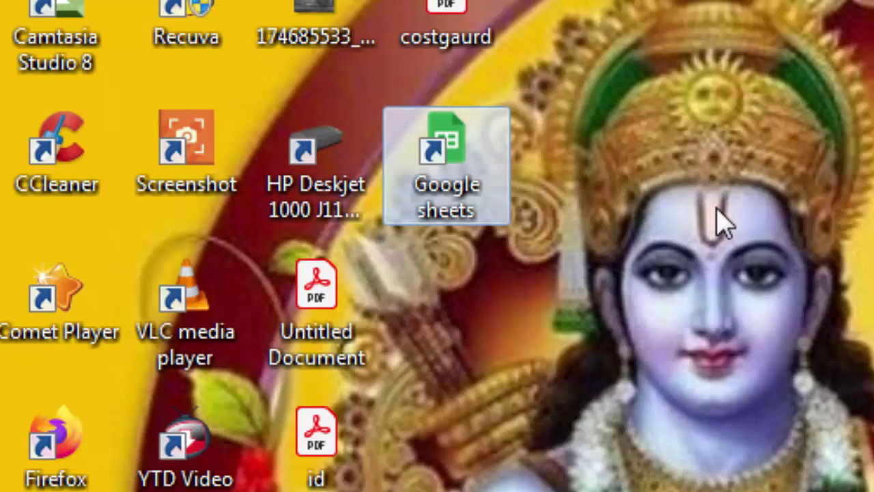
{"action": "double_click", "coordinate": [437, 154]}
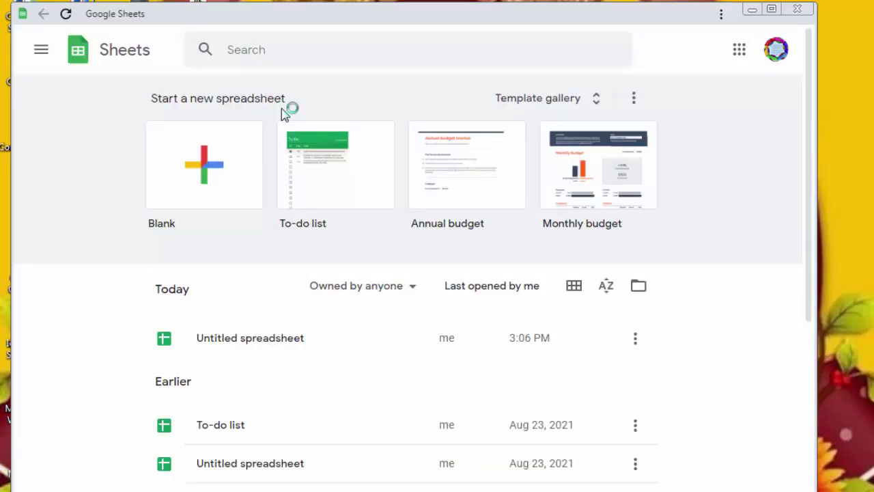
{"action": "left_click", "coordinate": [772, 9]}
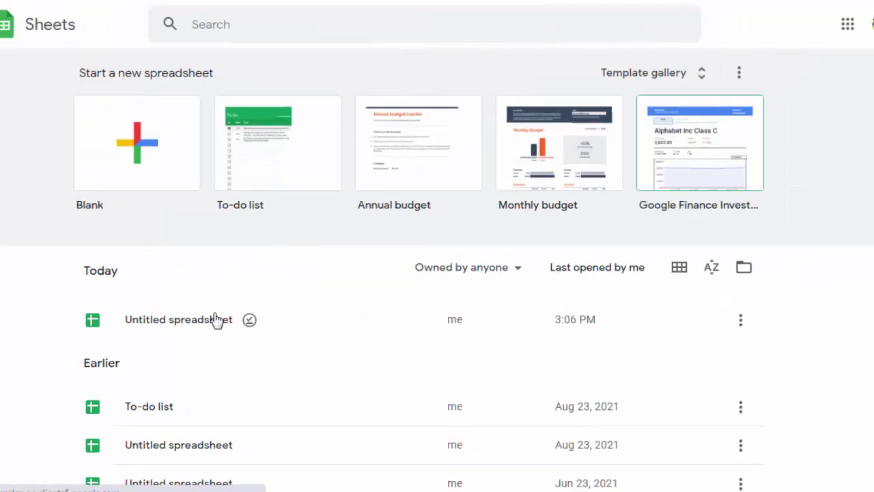
{"action": "scroll", "coordinate": [167, 305], "scroll_direction": "down", "scroll_amount": 2}
{"action": "scroll", "coordinate": [168, 315], "scroll_direction": "up", "scroll_amount": 2}
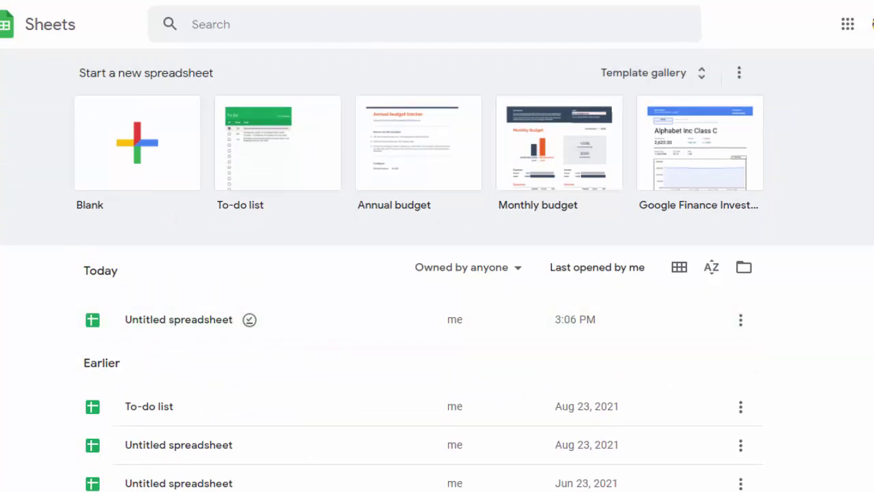
Show the desktop and disconnect from the wireless network to go offline.
{"action": "key", "text": "super+d"}
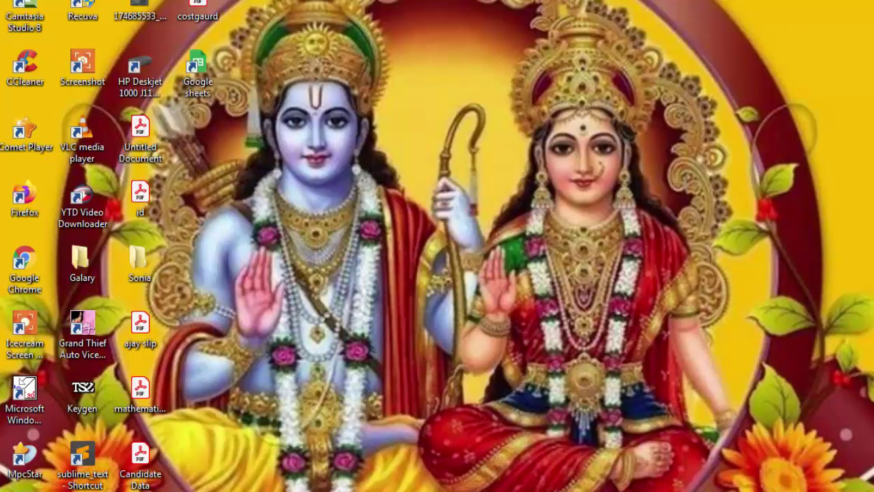
{"action": "left_click", "coordinate": [803, 483]}
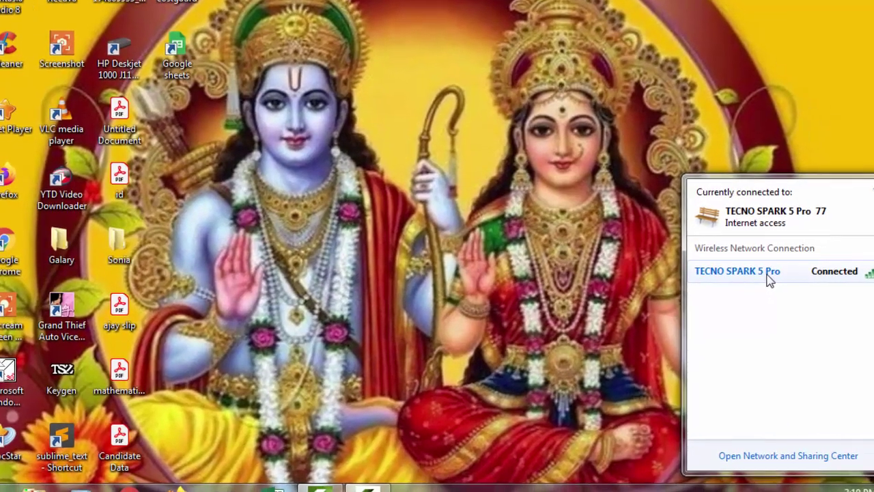
{"action": "left_click", "coordinate": [844, 284]}
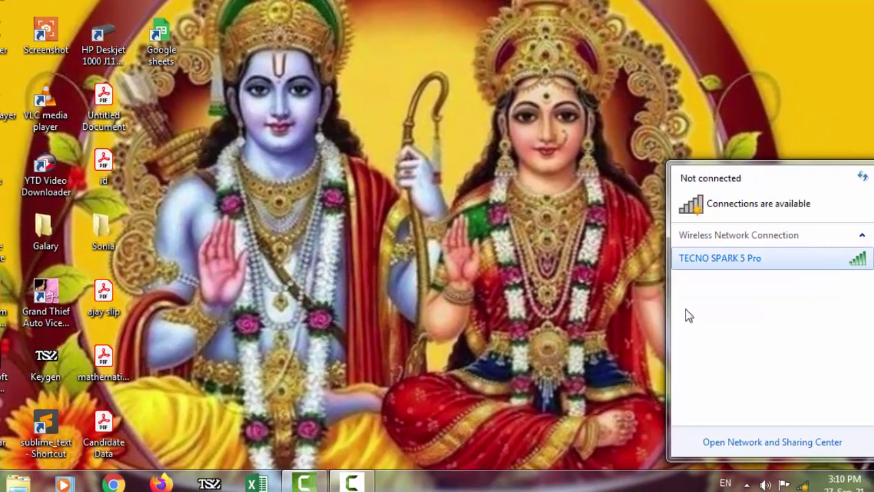
{"action": "left_click", "coordinate": [614, 239]}
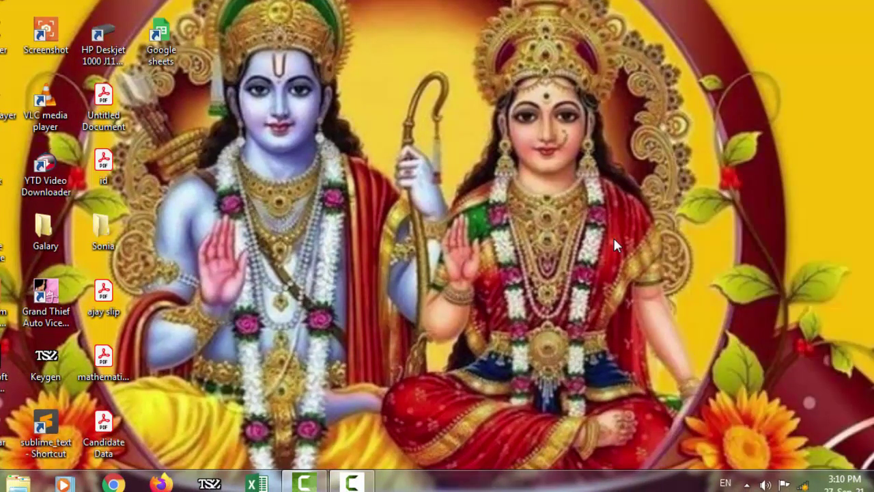
Refresh the desktop and reopen Google Sheets from the Google sheets shortcut.
{"action": "right_click", "coordinate": [424, 69]}
{"action": "left_click", "coordinate": [453, 112]}
{"action": "double_click", "coordinate": [163, 37]}
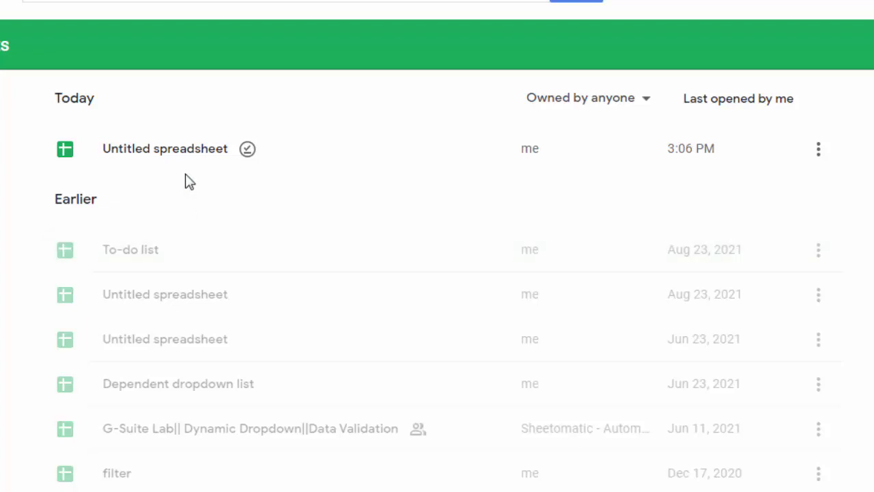
Confirm Available offline is on for Untitled spreadsheet, then open it in offline mode.
{"action": "left_click_drag", "start_coordinate": [188, 393], "coordinate": [188, 394]}
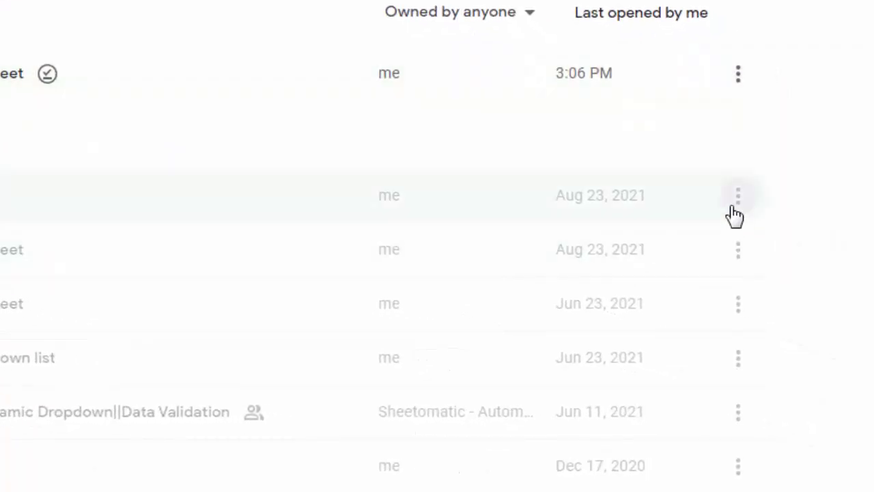
{"action": "left_click", "coordinate": [737, 77]}
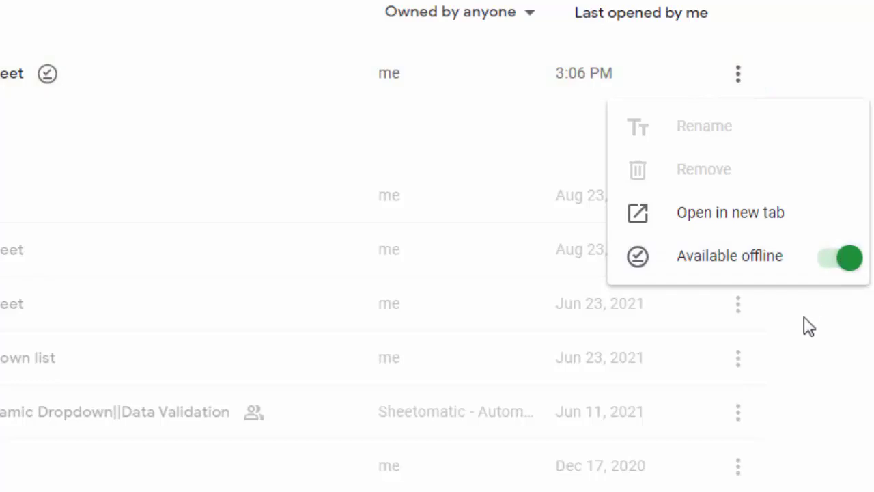
{"action": "left_click", "coordinate": [807, 322]}
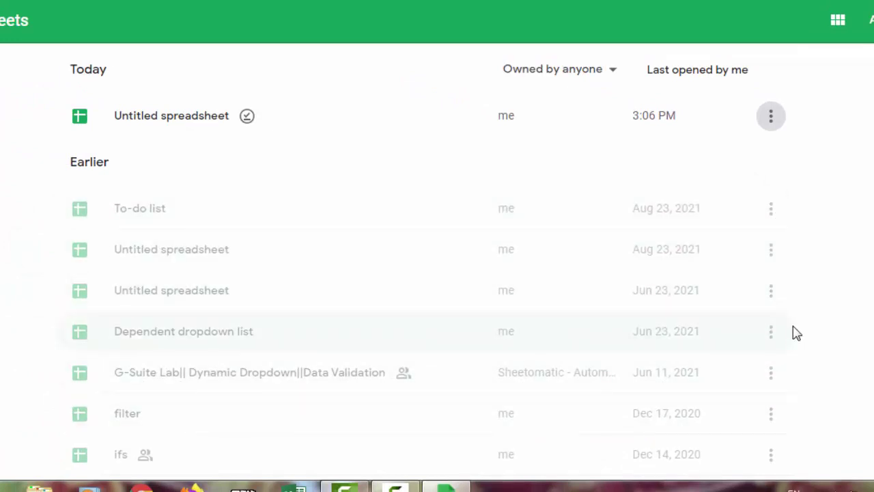
{"action": "left_click", "coordinate": [136, 114]}
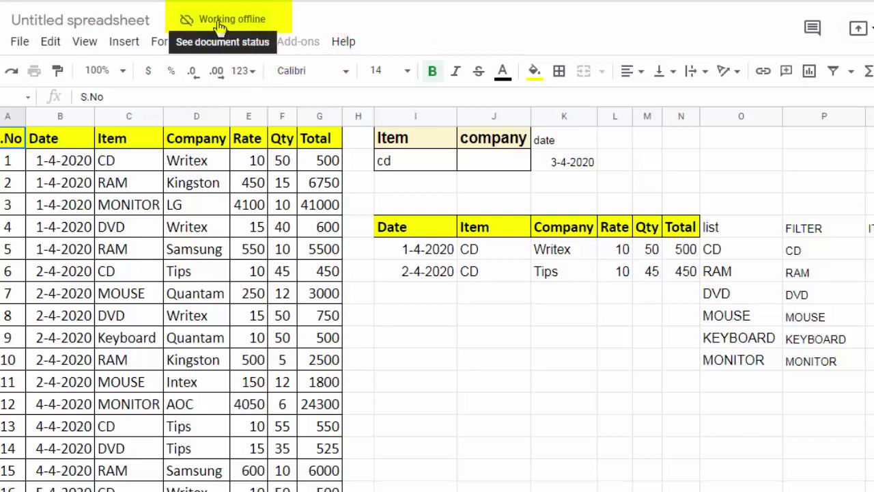
Enter =sum(G4:G8) in cell I8 so it shows the total 50550.
{"action": "left_click", "coordinate": [448, 324]}
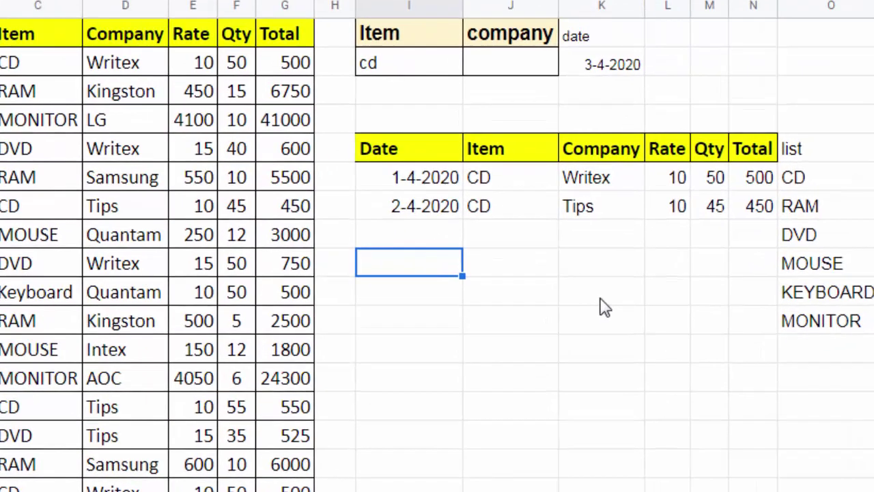
{"action": "type", "text": "=sum"}
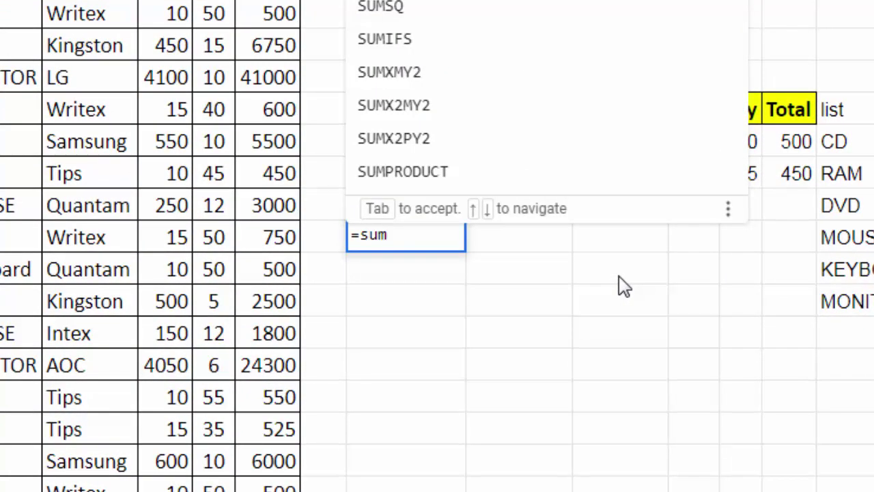
{"action": "type", "text": "("}
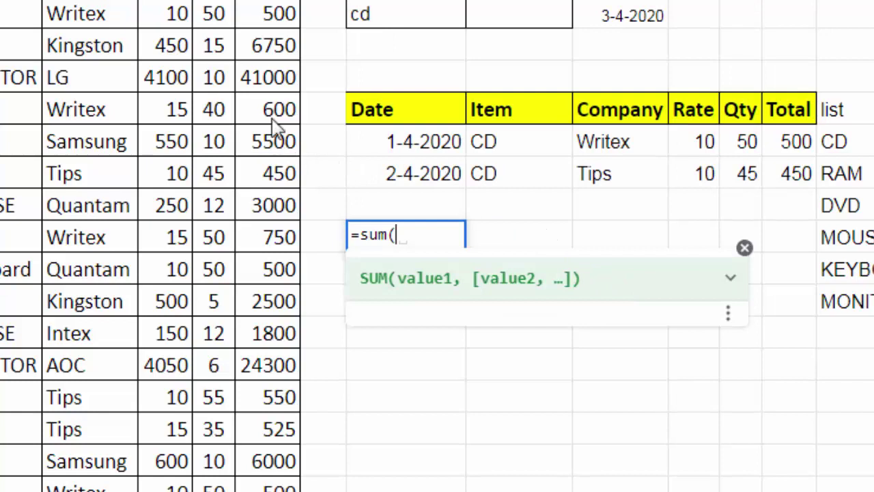
{"action": "left_click_drag", "start_coordinate": [265, 79], "coordinate": [271, 203]}
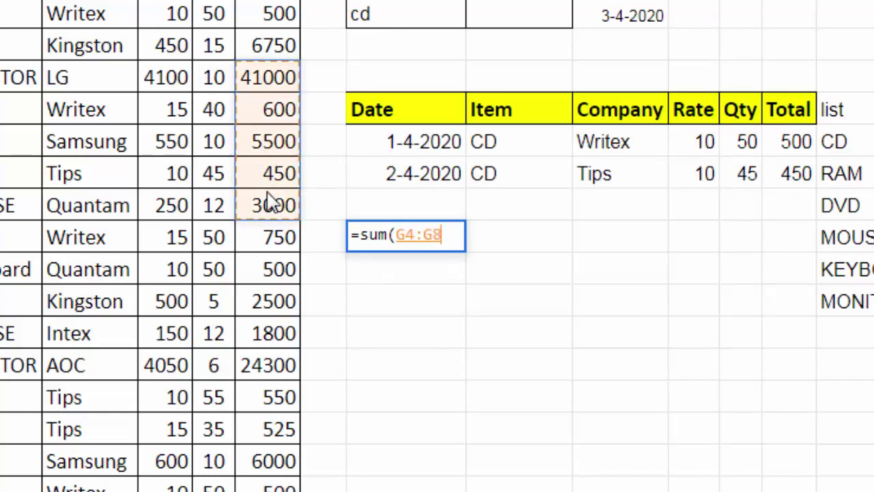
{"action": "type", "text": ")"}
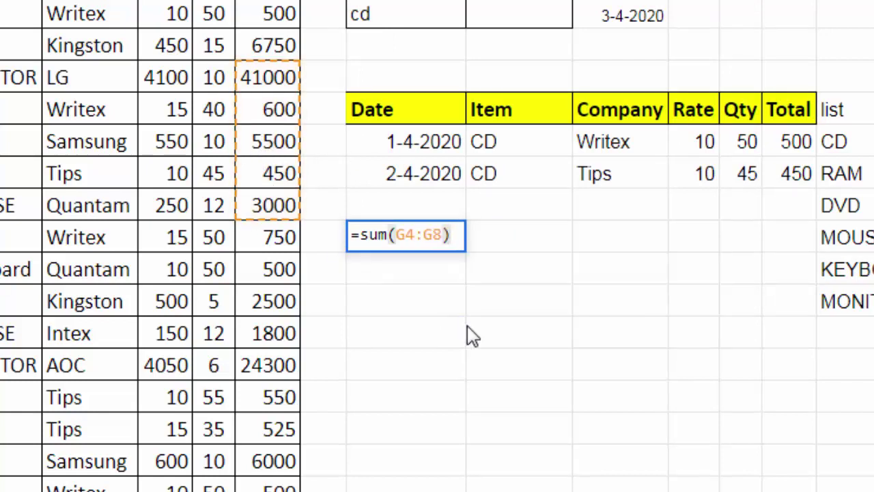
{"action": "key", "text": "Return"}
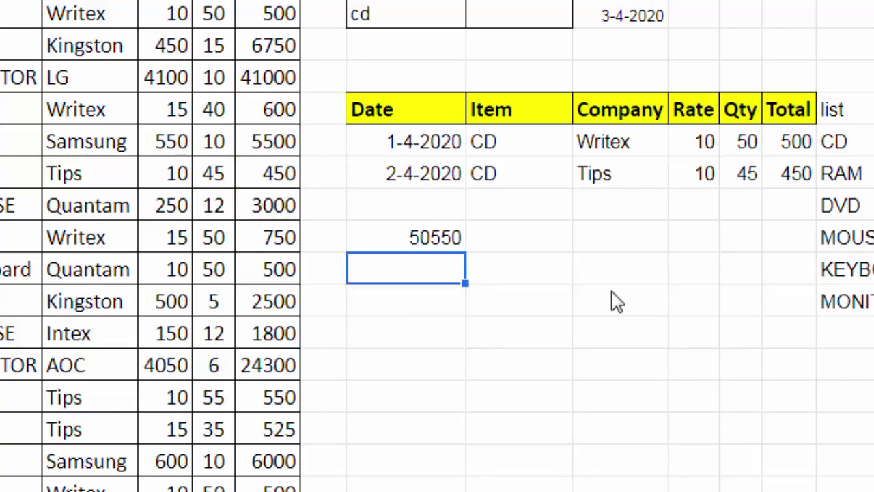
{"action": "left_click", "coordinate": [595, 277]}
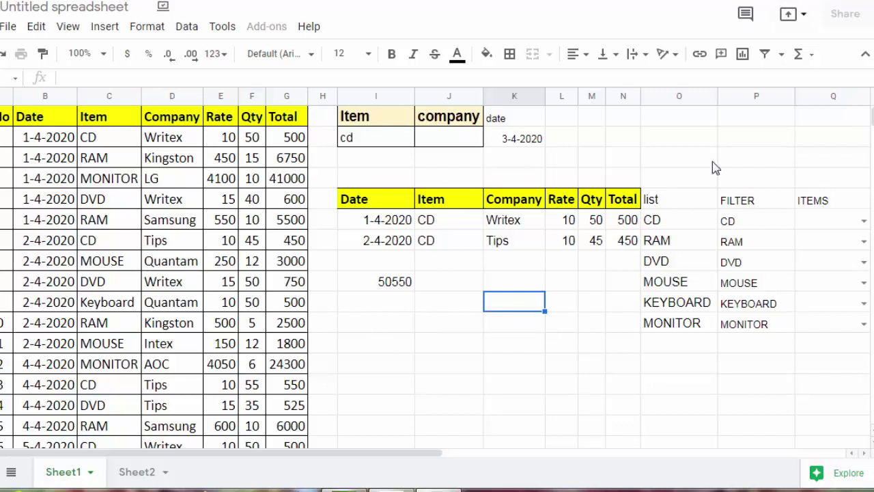
Leave the spreadsheet, relaunch Google Sheets from its desktop shortcut, and open 'Untitled spreadsheet'.
{"action": "key", "text": "super+d"}
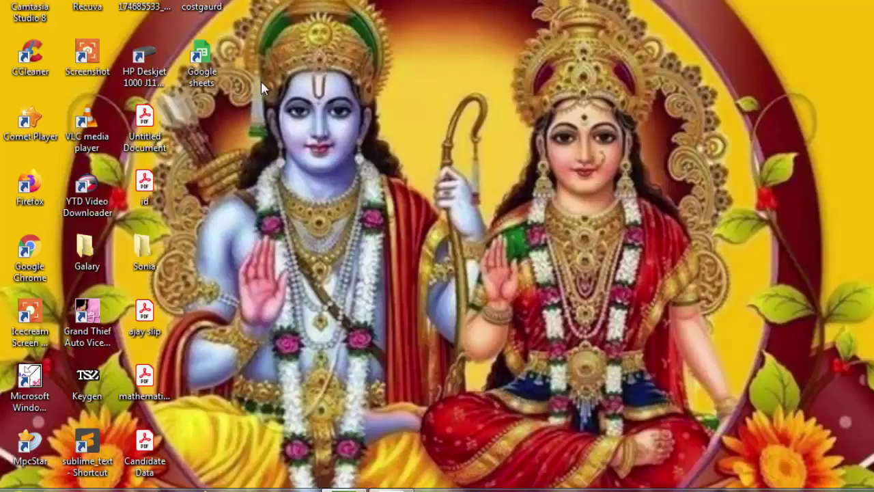
{"action": "double_click", "coordinate": [201, 54]}
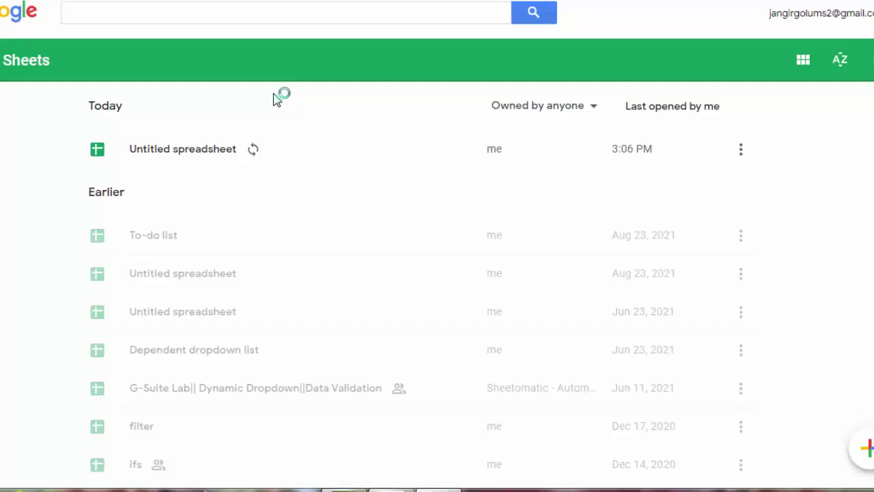
{"action": "left_click", "coordinate": [185, 157]}
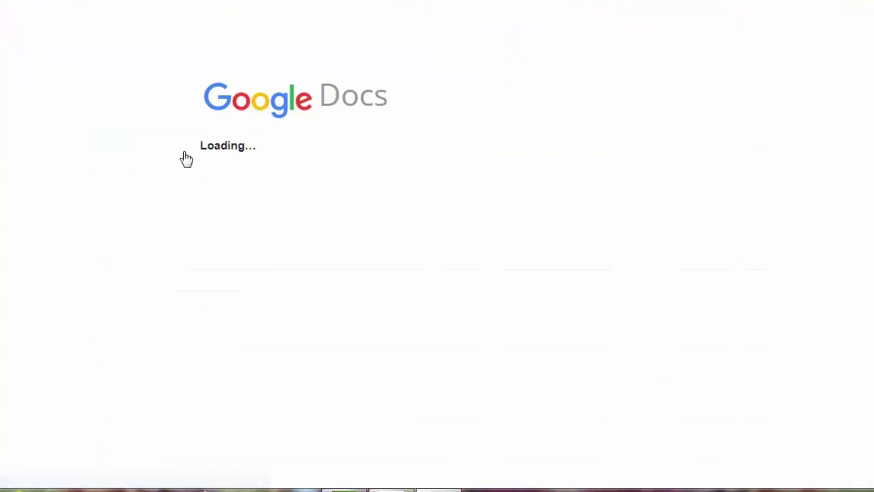